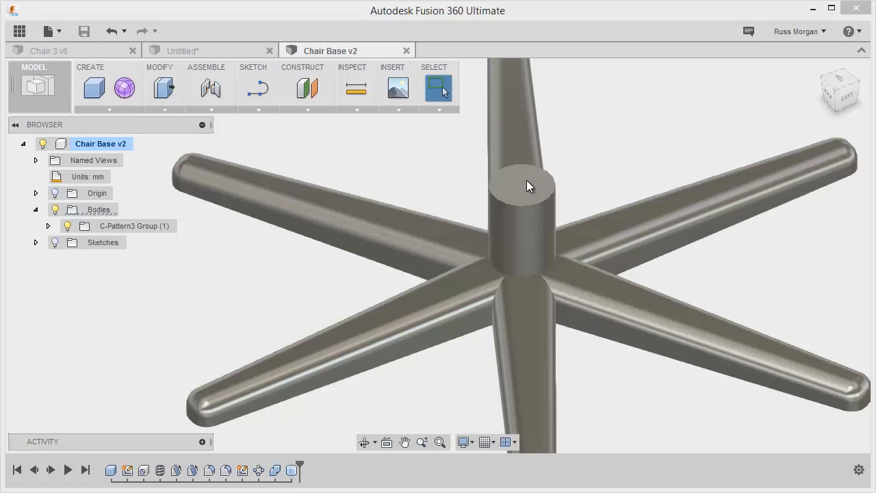
Step: Cut a simple hole 54 mm in diameter and 90 mm deep into the centre of the hub's top face
{"action": "left_click", "coordinate": [108, 109]}
{"action": "left_click", "coordinate": [104, 323]}
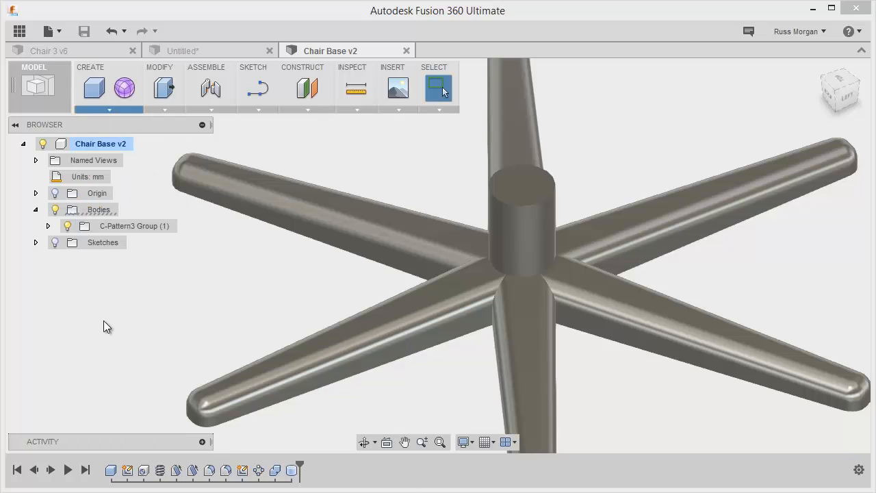
{"action": "left_click", "coordinate": [522, 183]}
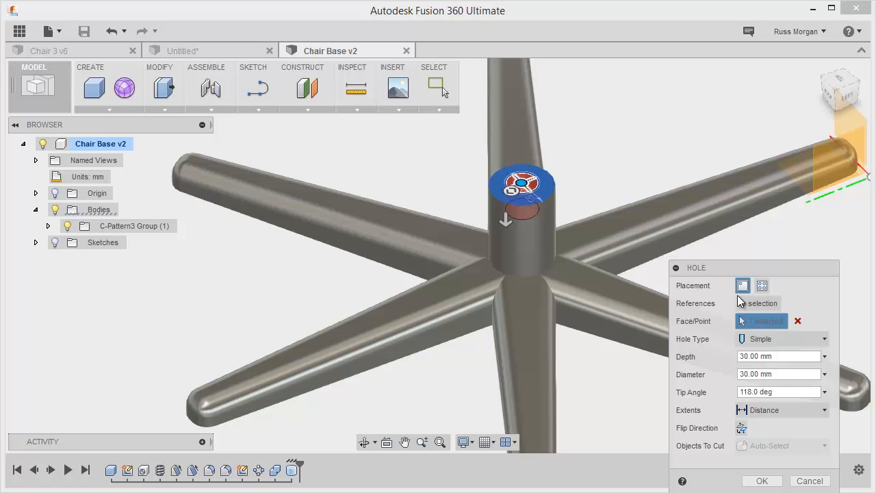
{"action": "middle_click_drag", "start_coordinate": [603, 177], "coordinate": [587, 234], "text": "shift"}
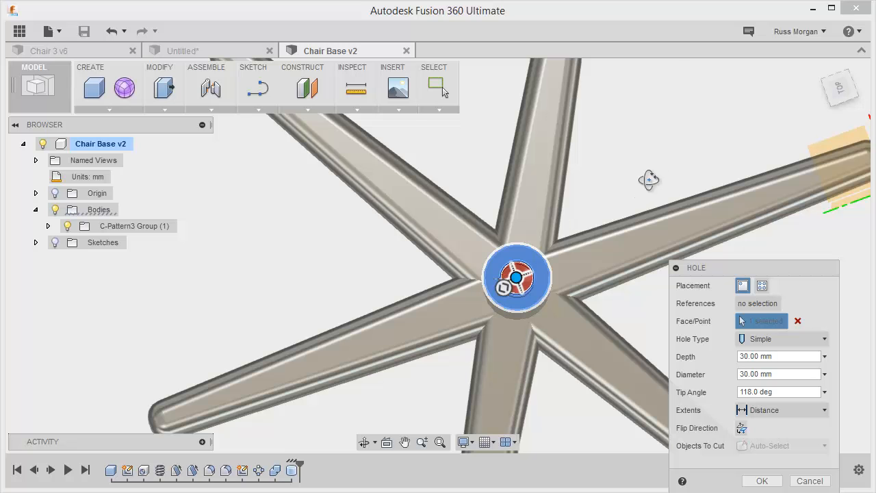
{"action": "middle_click_drag", "start_coordinate": [647, 182], "coordinate": [639, 111], "text": "shift"}
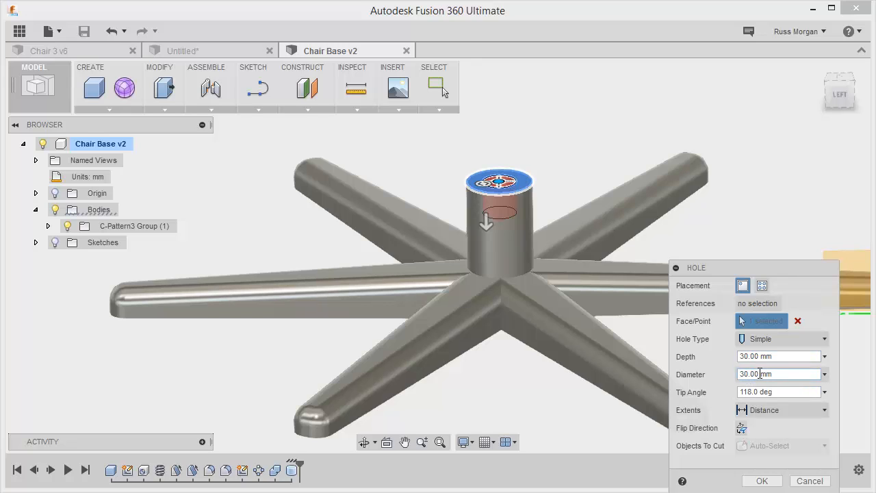
{"action": "key", "text": "BackSpace"}
{"action": "key", "text": "BackSpace"}
{"action": "type", "text": "54"}
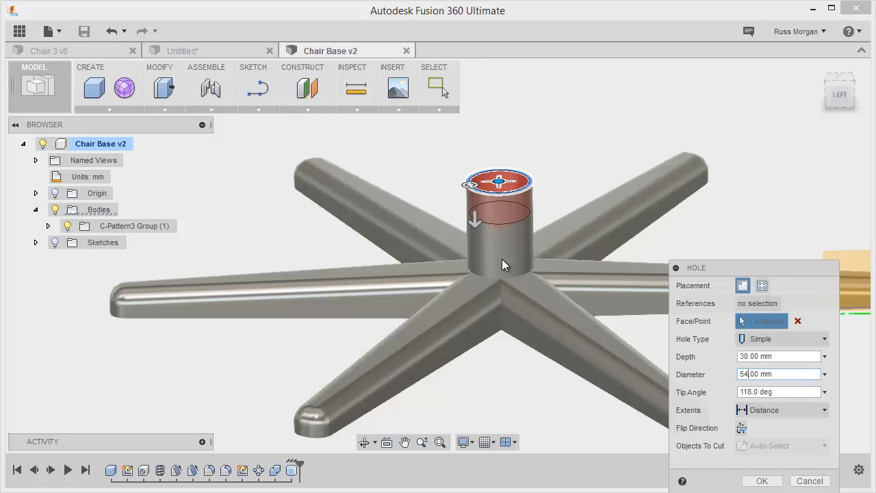
{"action": "left_click_drag", "start_coordinate": [474, 219], "coordinate": [475, 282]}
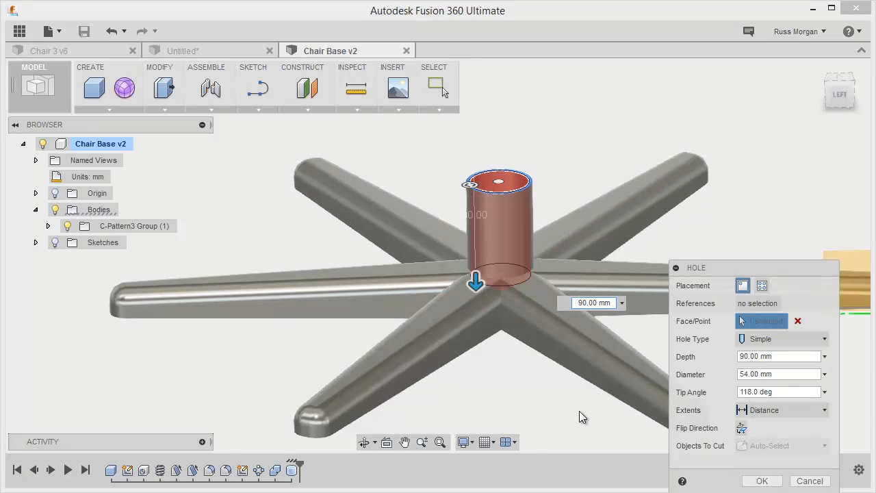
{"action": "left_click", "coordinate": [765, 481]}
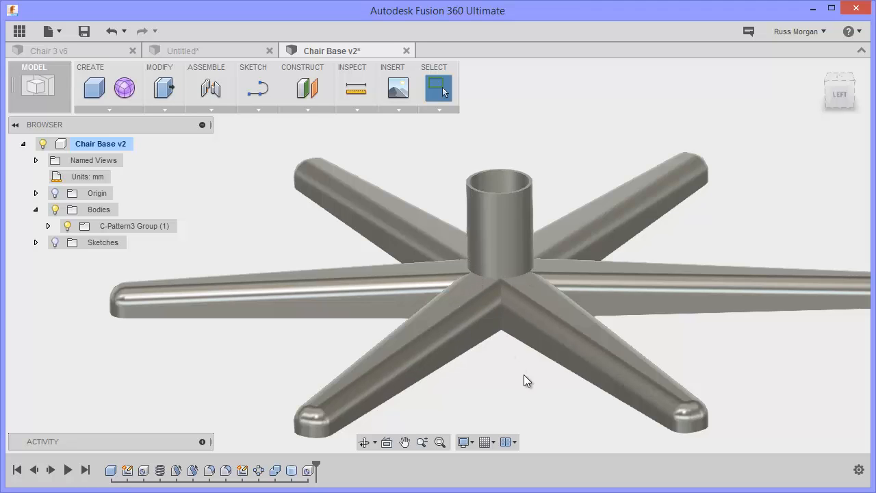
Step: Start a constant-radius fillet on all the edges around the hub's base where it meets the legs
{"action": "middle_click_drag", "start_coordinate": [486, 362], "coordinate": [540, 373], "text": "shift"}
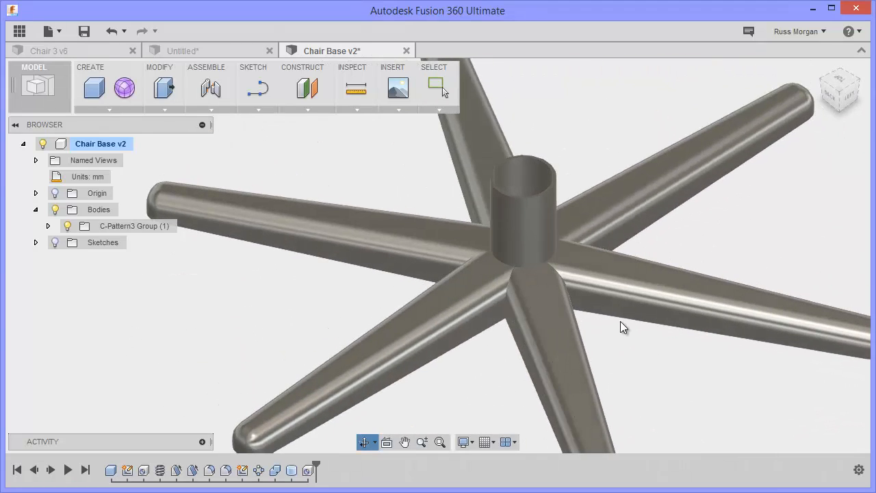
{"action": "scroll", "coordinate": [623, 320], "scroll_direction": "up", "scroll_amount": 5}
{"action": "middle_click_drag", "start_coordinate": [572, 337], "coordinate": [645, 411]}
{"action": "scroll", "coordinate": [645, 410], "scroll_direction": "up", "scroll_amount": 1}
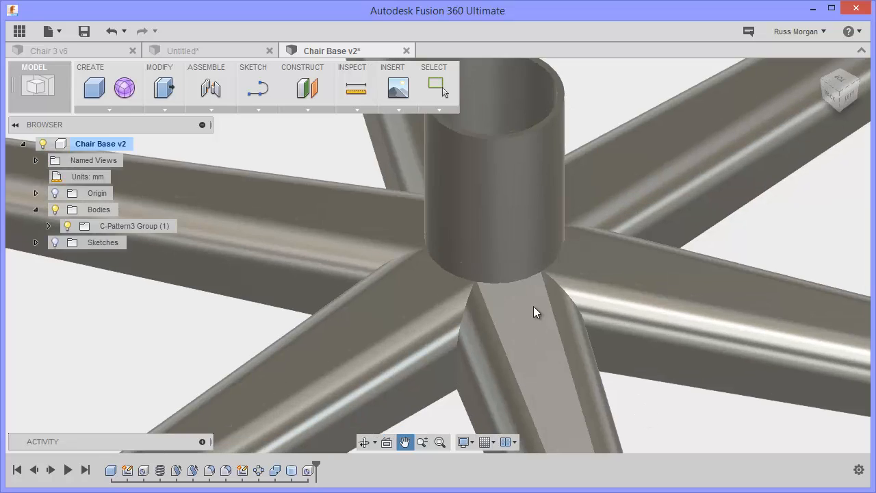
{"action": "key", "text": "Escape"}
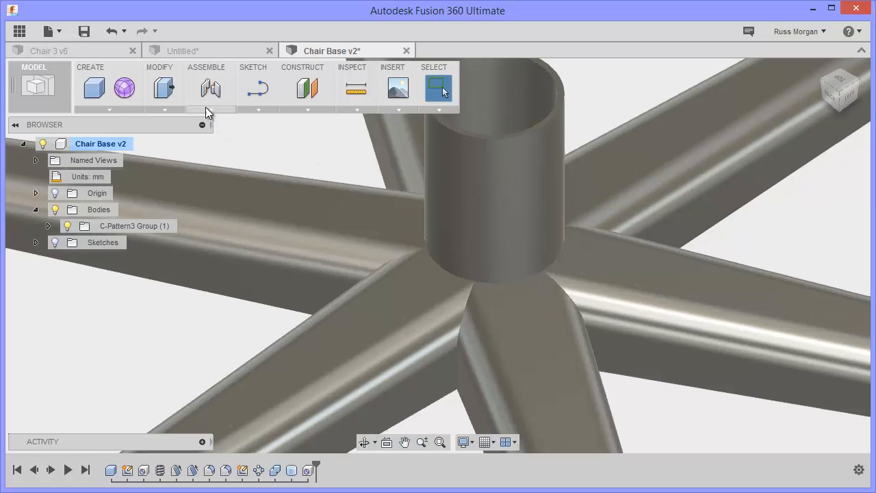
{"action": "left_click", "coordinate": [176, 108]}
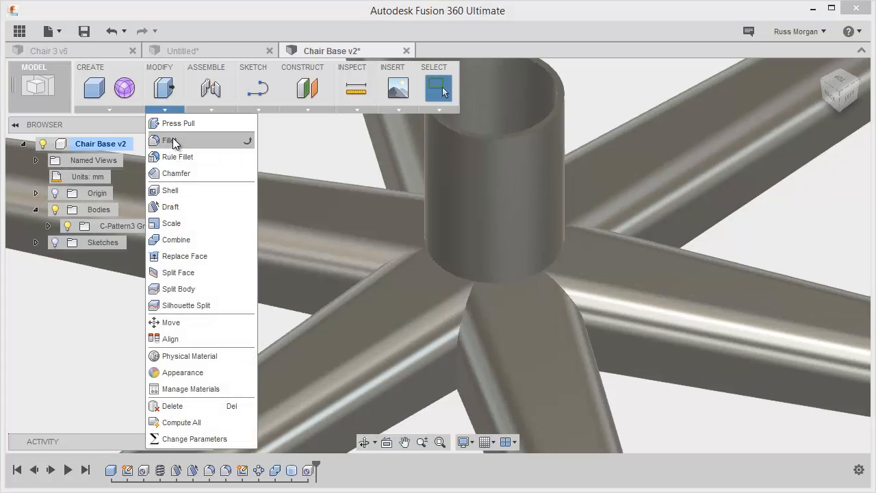
{"action": "left_click", "coordinate": [173, 140]}
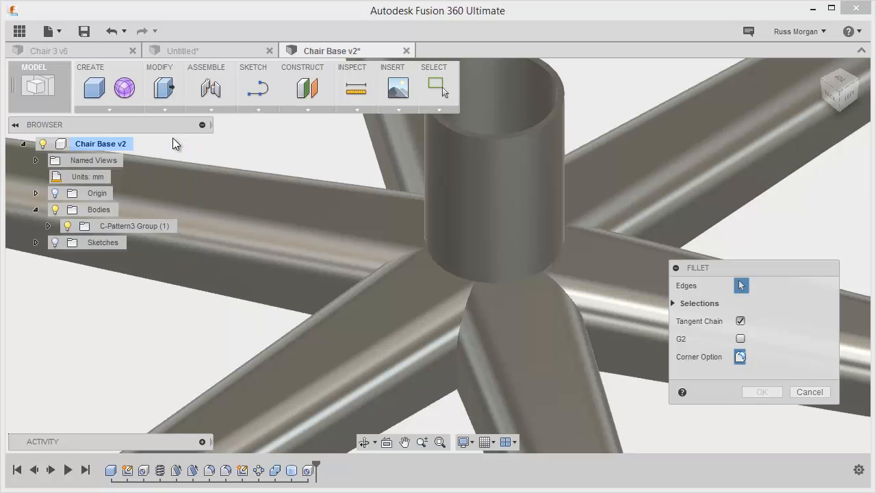
{"action": "left_click", "coordinate": [468, 279]}
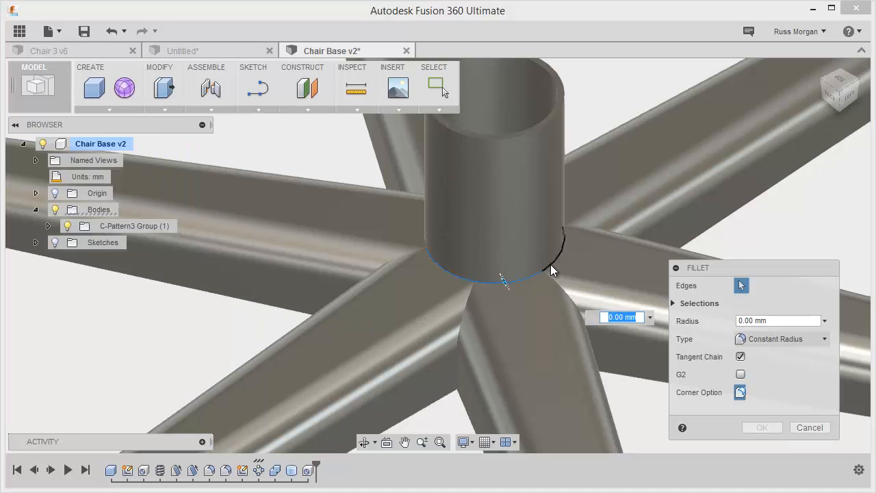
{"action": "middle_click_drag", "start_coordinate": [552, 261], "coordinate": [331, 348], "text": "shift"}
{"action": "middle_click_drag", "start_coordinate": [504, 260], "coordinate": [336, 250], "text": "shift"}
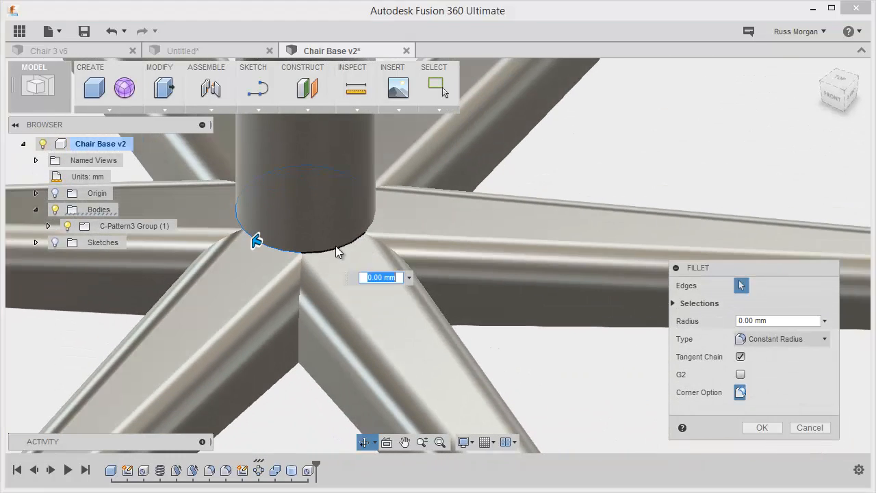
{"action": "mouse_move", "coordinate": [404, 233]}
{"action": "middle_mouse_down", "text": "shift"}
{"action": "mouse_move", "coordinate": [377, 228]}
{"action": "mouse_move", "coordinate": [398, 220]}
{"action": "middle_mouse_up", "text": "shift"}
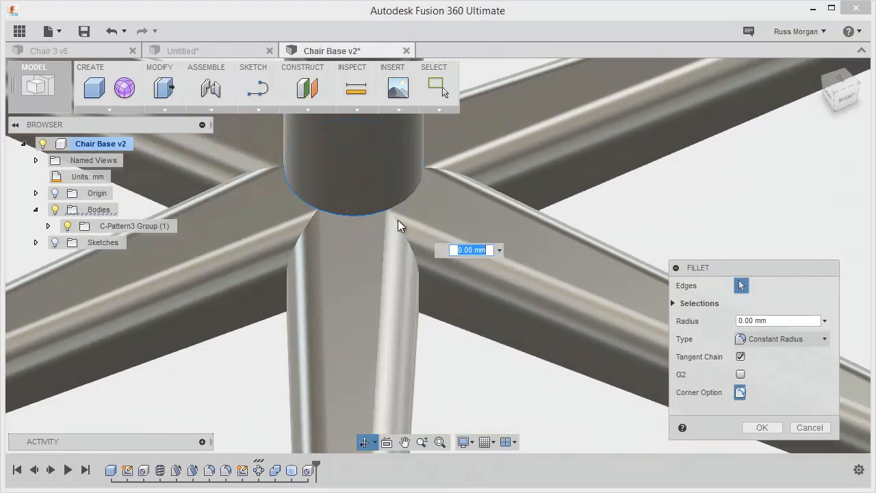
{"action": "left_click", "coordinate": [409, 198]}
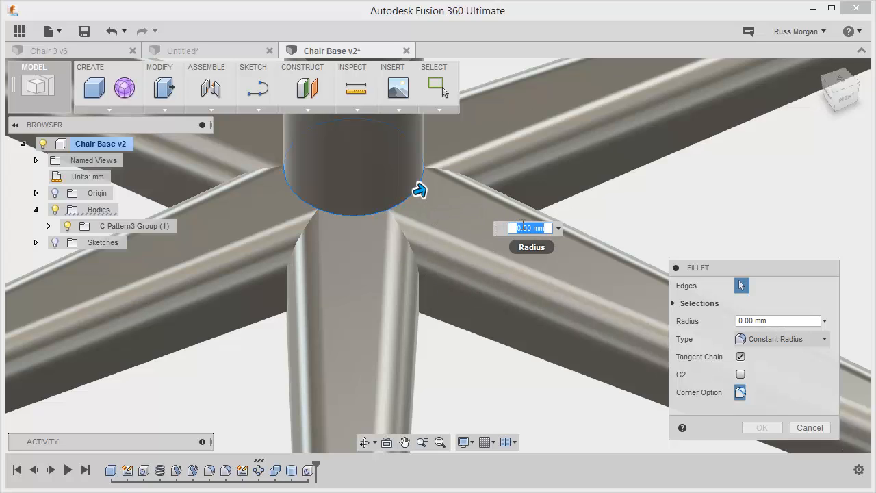
Step: Set the radius of the hub-to-leg fillet to 4 mm and apply it
{"action": "left_click_drag", "start_coordinate": [521, 228], "coordinate": [502, 228]}
{"action": "type", "text": "2"}
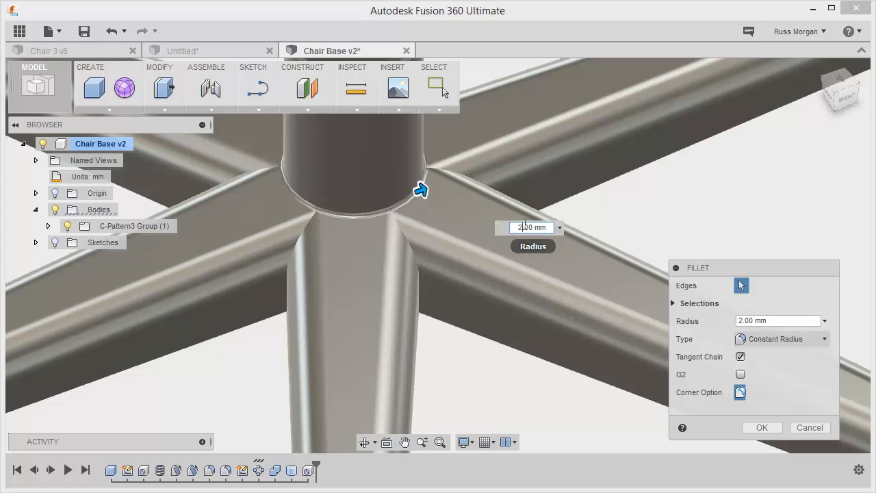
{"action": "left_click_drag", "start_coordinate": [524, 228], "coordinate": [504, 228]}
{"action": "type", "text": "4"}
{"action": "key", "text": "Delete"}
{"action": "key", "text": "Delete"}
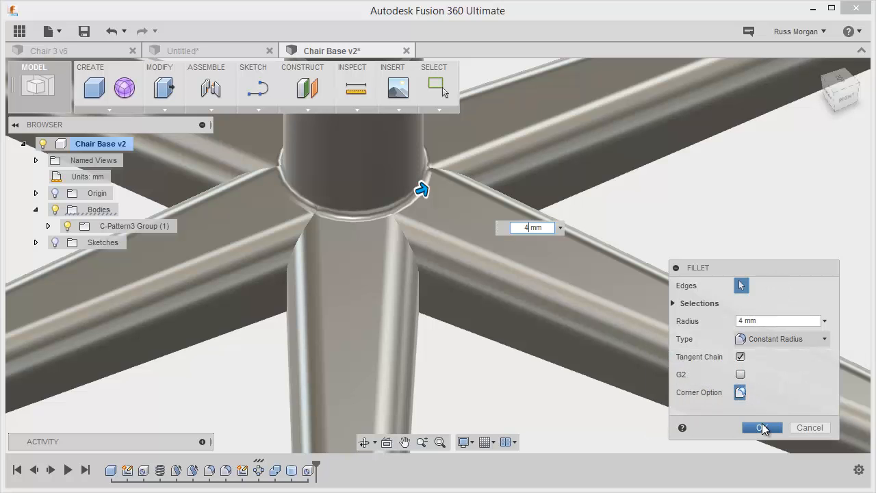
{"action": "left_click", "coordinate": [761, 425]}
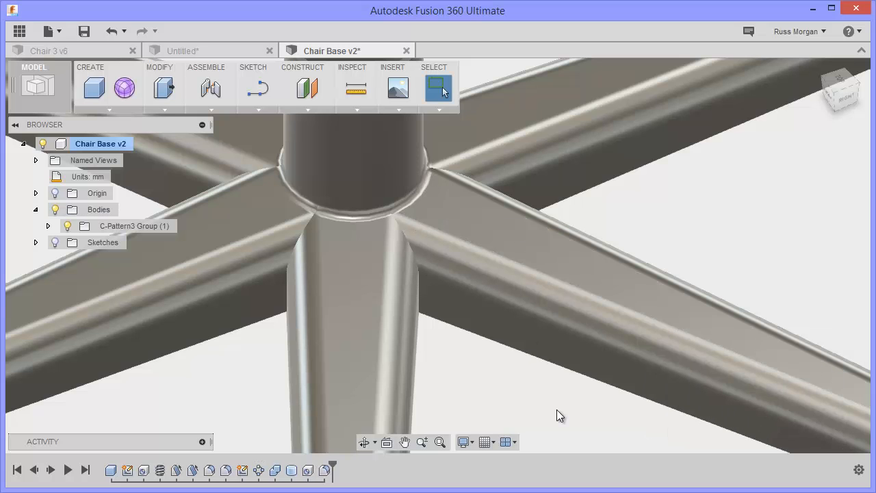
Step: Fillet the outer circular edge of the hub's top rim with a constant radius of 1 mm
{"action": "middle_click_drag", "start_coordinate": [555, 409], "coordinate": [483, 389], "text": "shift"}
{"action": "middle_click_drag", "start_coordinate": [604, 123], "coordinate": [595, 297]}
{"action": "scroll", "coordinate": [595, 236], "scroll_direction": "up", "scroll_amount": 5}
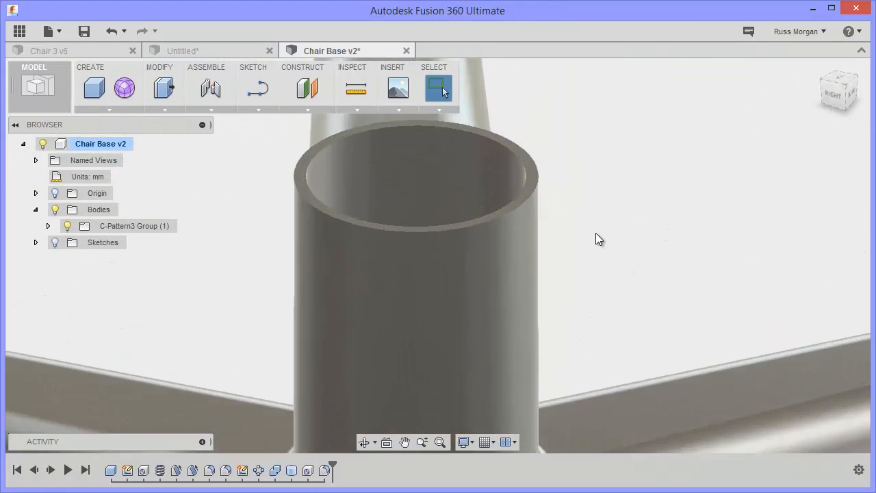
{"action": "scroll", "coordinate": [657, 299], "scroll_direction": "up", "scroll_amount": 3}
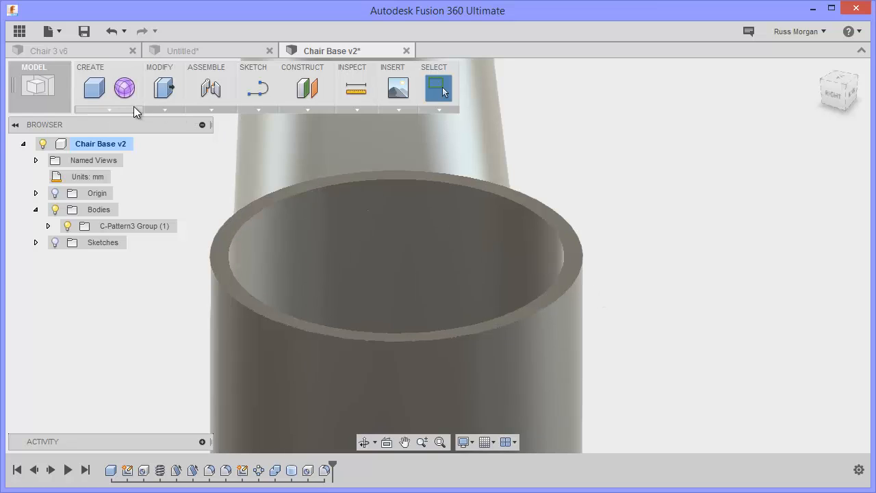
{"action": "left_click", "coordinate": [113, 108]}
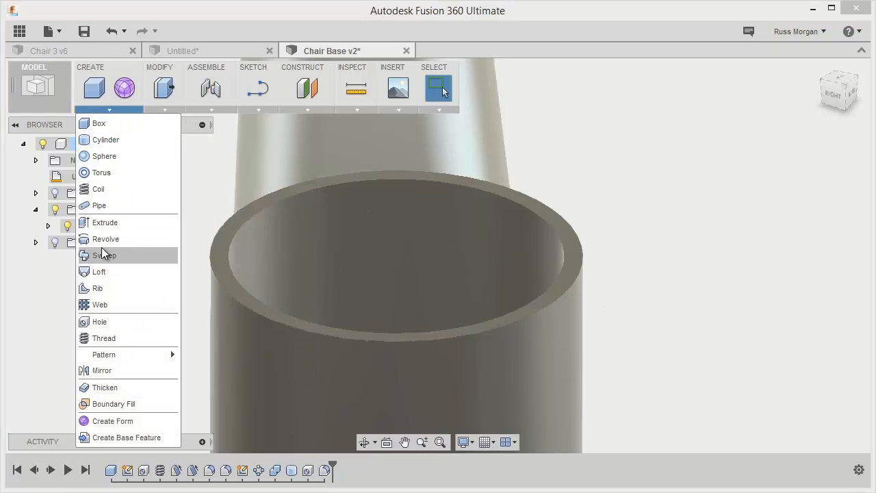
{"action": "left_click", "coordinate": [164, 109]}
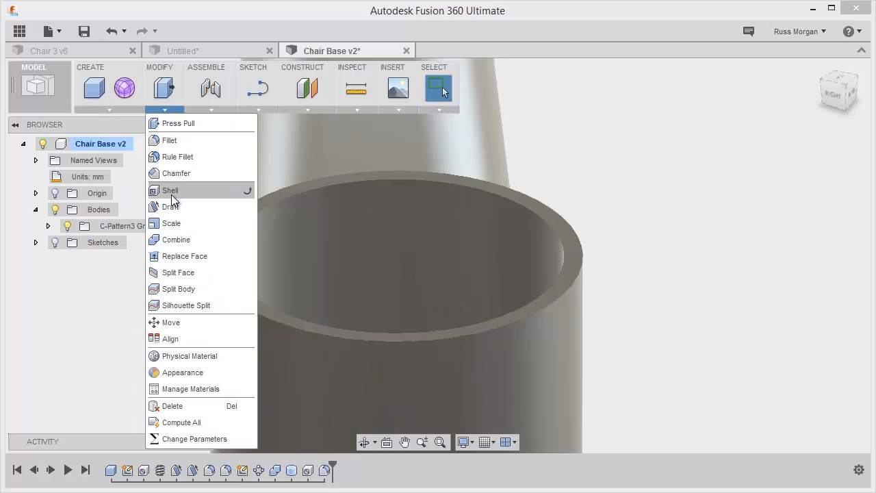
{"action": "left_click", "coordinate": [171, 140]}
{"action": "left_click", "coordinate": [573, 278]}
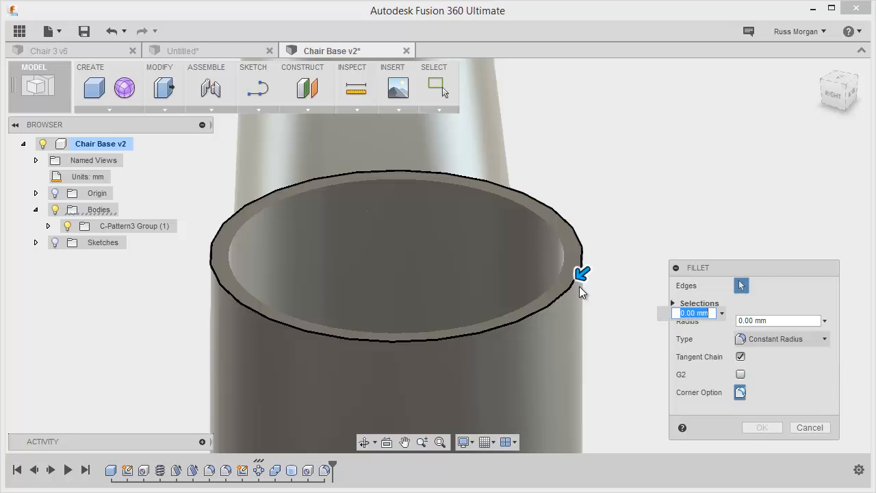
{"action": "left_click", "coordinate": [674, 313]}
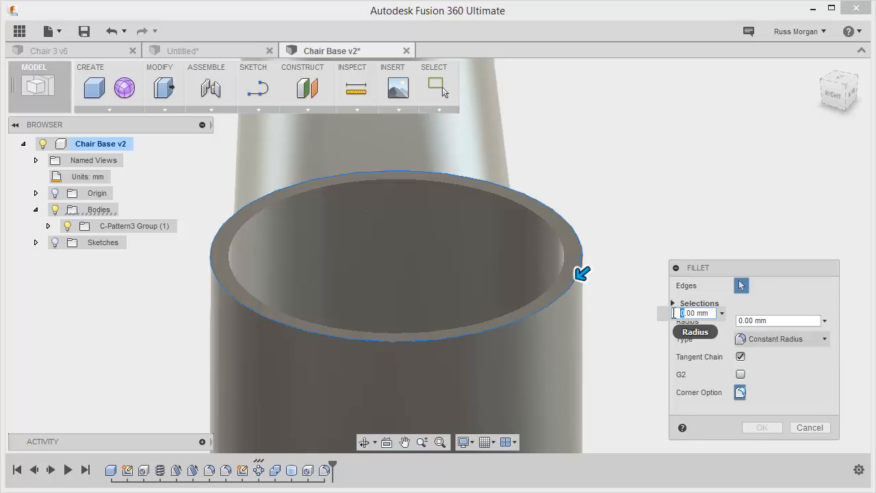
{"action": "type", "text": "2"}
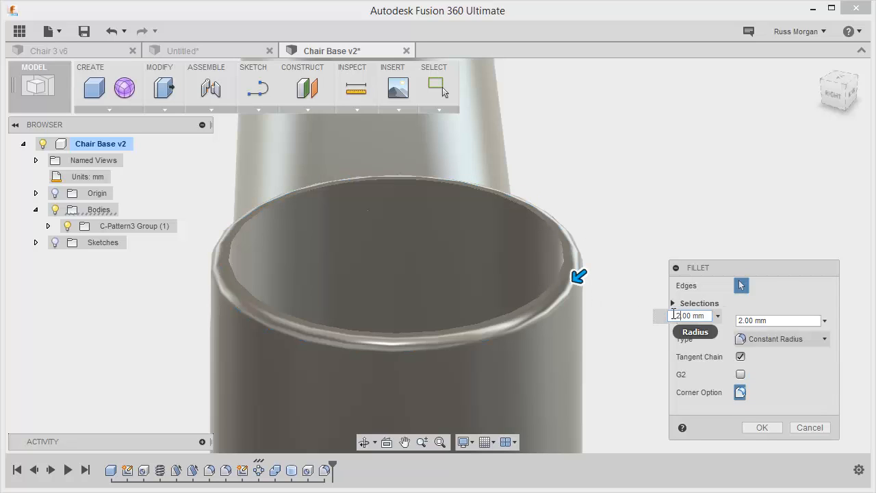
{"action": "left_click_drag", "start_coordinate": [679, 315], "coordinate": [659, 318]}
{"action": "type", "text": "1"}
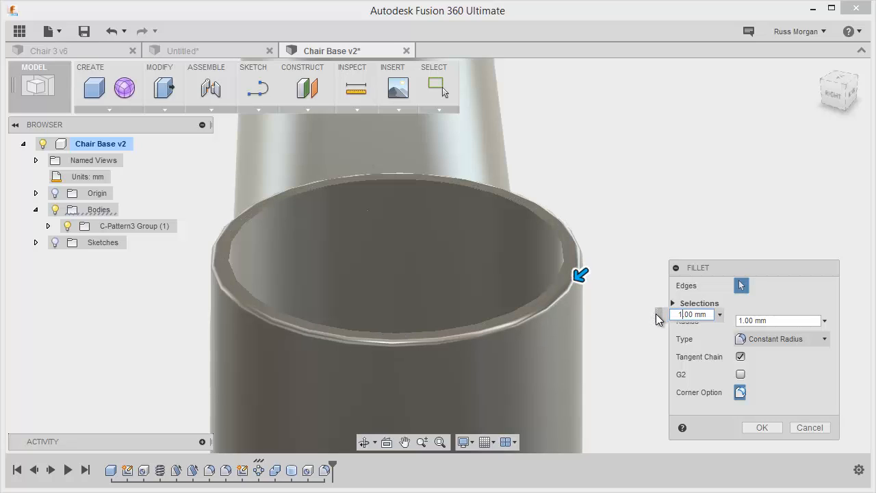
{"action": "left_click", "coordinate": [762, 428]}
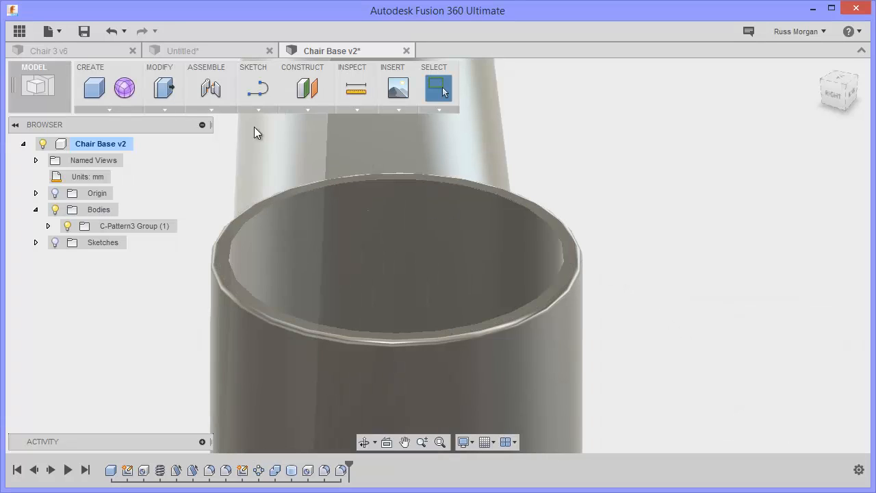
Step: Fillet the inner circular edge of the hub's top rim with a constant radius of 1 mm
{"action": "left_click", "coordinate": [164, 109]}
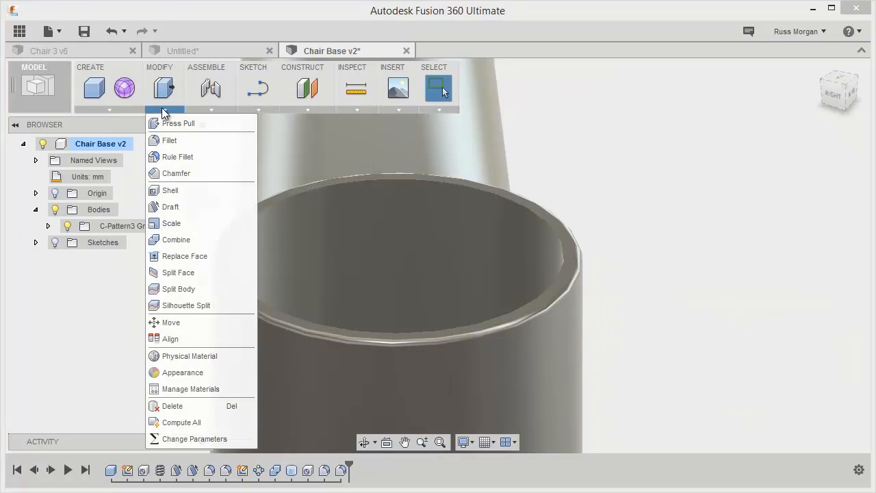
{"action": "left_click", "coordinate": [171, 140]}
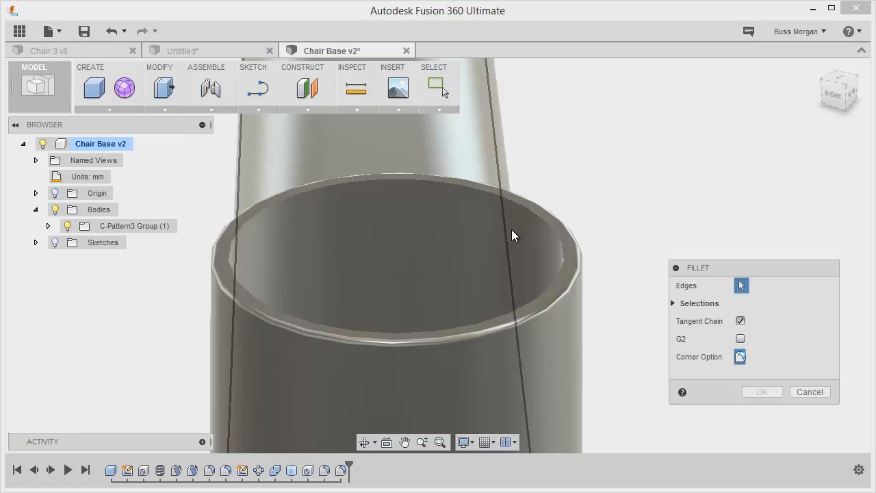
{"action": "left_click", "coordinate": [546, 224]}
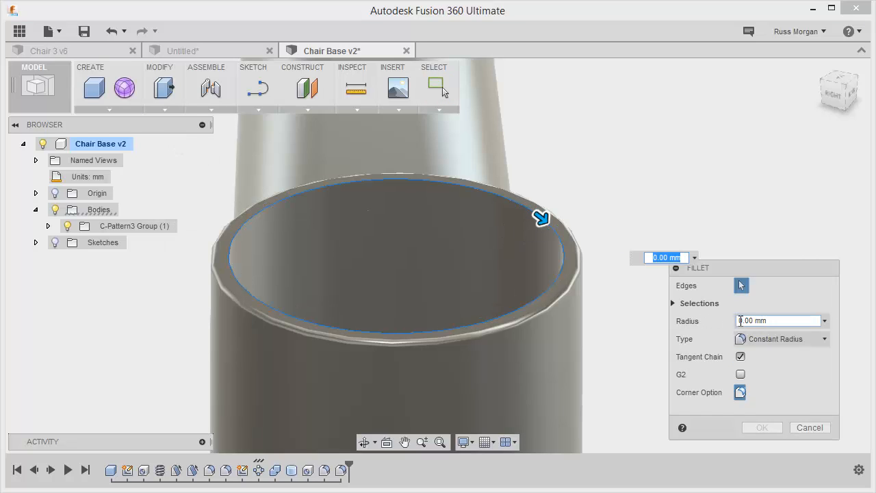
{"action": "left_click_drag", "start_coordinate": [742, 320], "coordinate": [738, 320]}
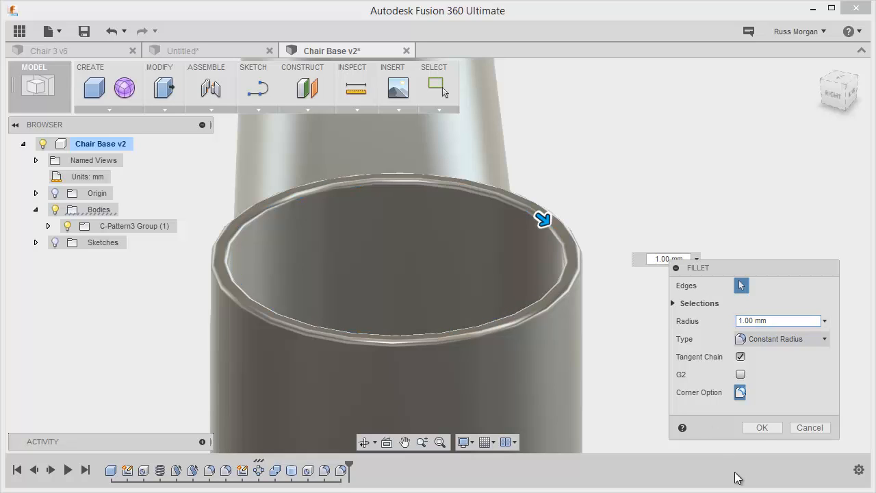
{"action": "left_click", "coordinate": [760, 427]}
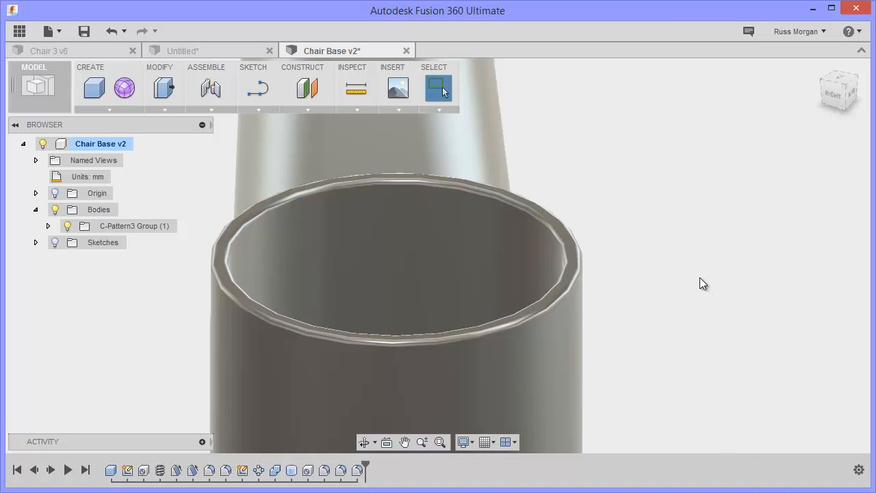
Step: Check what the Bodies folder contains by hiding its contents and showing them again with the whole chair base in view
{"action": "scroll", "coordinate": [699, 277], "scroll_direction": "up", "scroll_amount": 2}
{"action": "scroll", "coordinate": [699, 277], "scroll_direction": "down", "scroll_amount": 10}
{"action": "middle_click_drag", "start_coordinate": [699, 277], "coordinate": [683, 380], "text": "shift"}
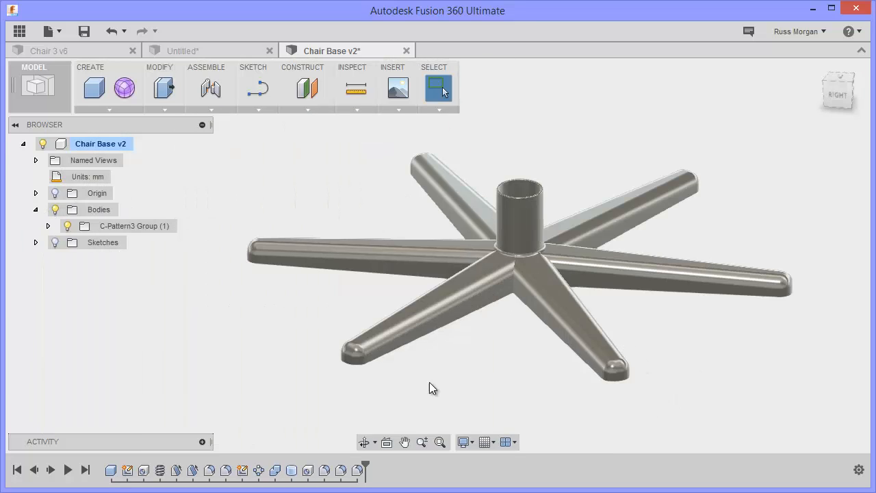
{"action": "left_click", "coordinate": [99, 226]}
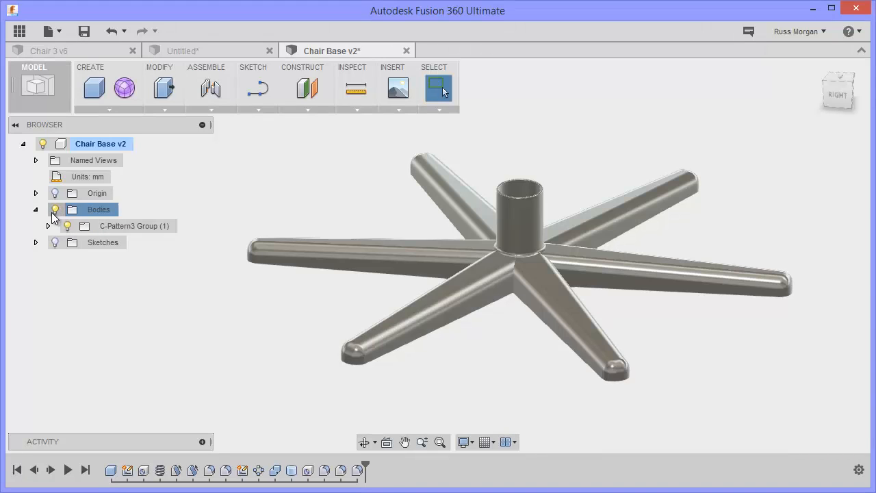
{"action": "left_click", "coordinate": [56, 210]}
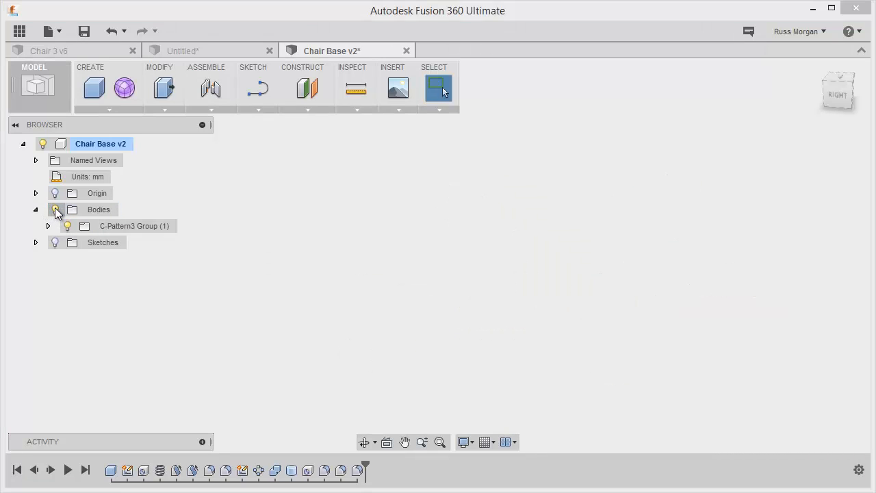
{"action": "left_click", "coordinate": [55, 210]}
Step: Create a component from the chair base's bodies in the Bodies folder
{"action": "left_click", "coordinate": [95, 210]}
{"action": "right_click", "coordinate": [99, 210]}
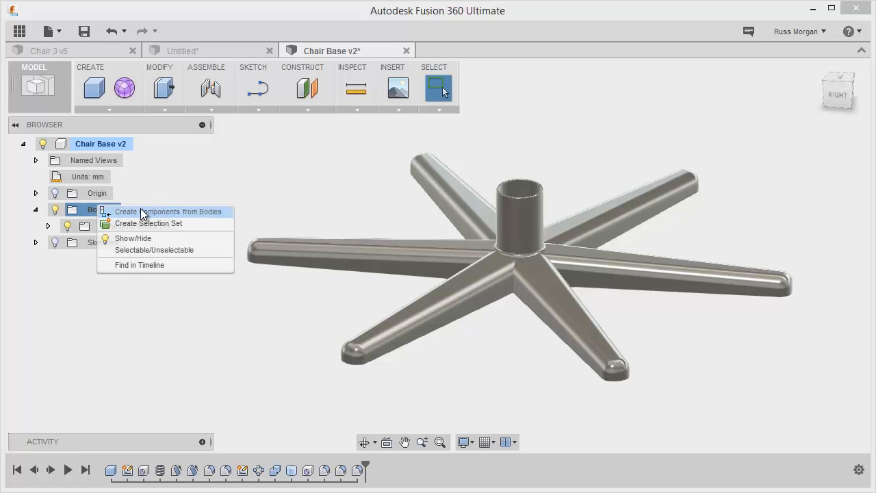
{"action": "left_click", "coordinate": [142, 212]}
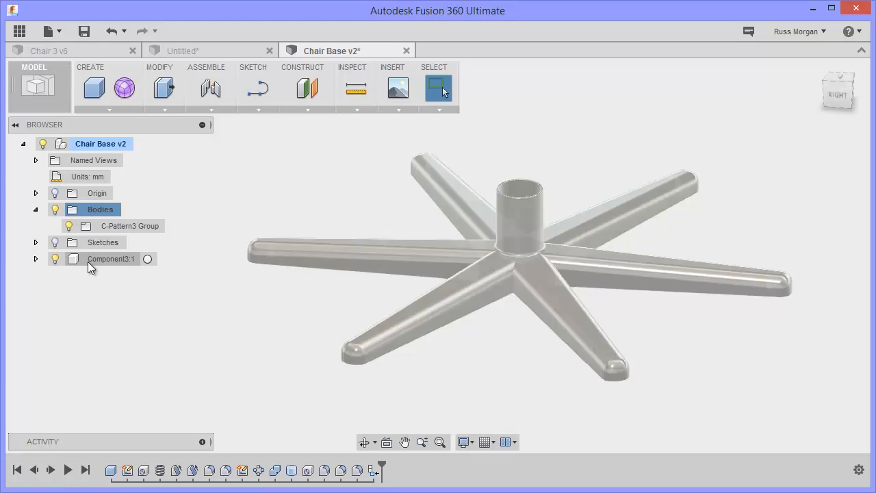
Step: Check the new component by hiding and reshowing it, and rename it as Star Base
{"action": "left_click", "coordinate": [56, 259]}
{"action": "left_click", "coordinate": [55, 259]}
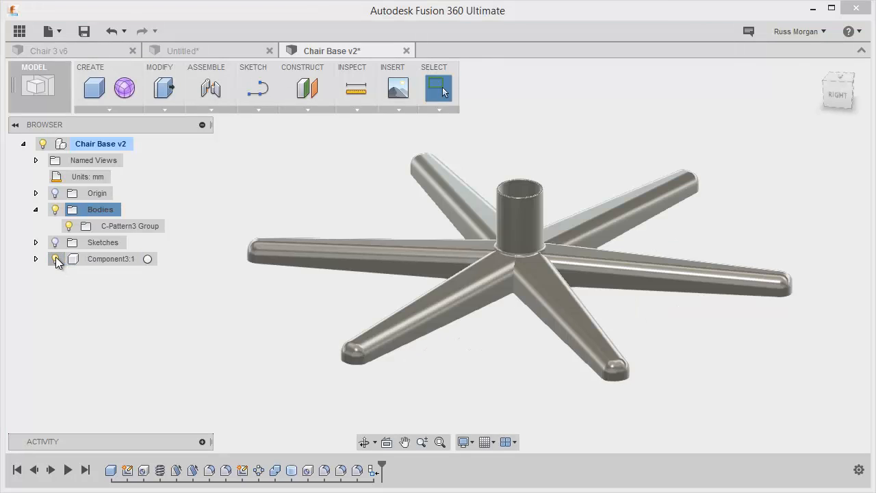
{"action": "left_click", "coordinate": [111, 258]}
{"action": "double_click", "coordinate": [111, 258]}
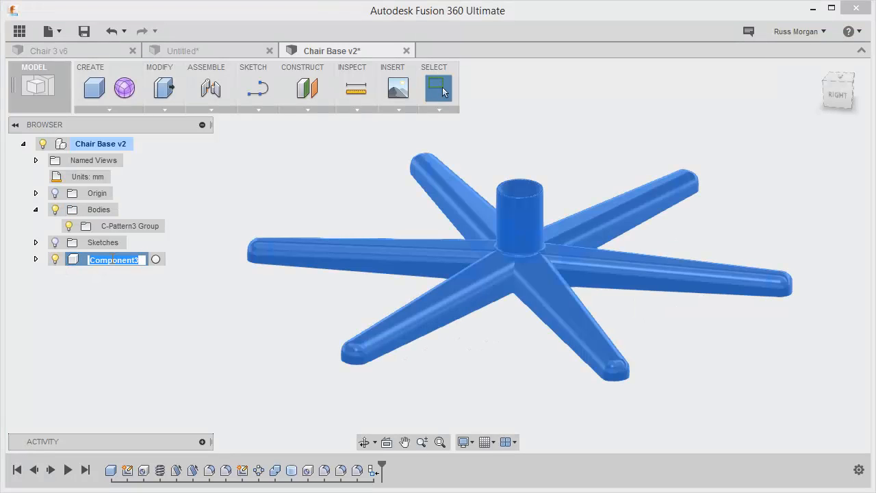
{"action": "type", "text": "Star "}
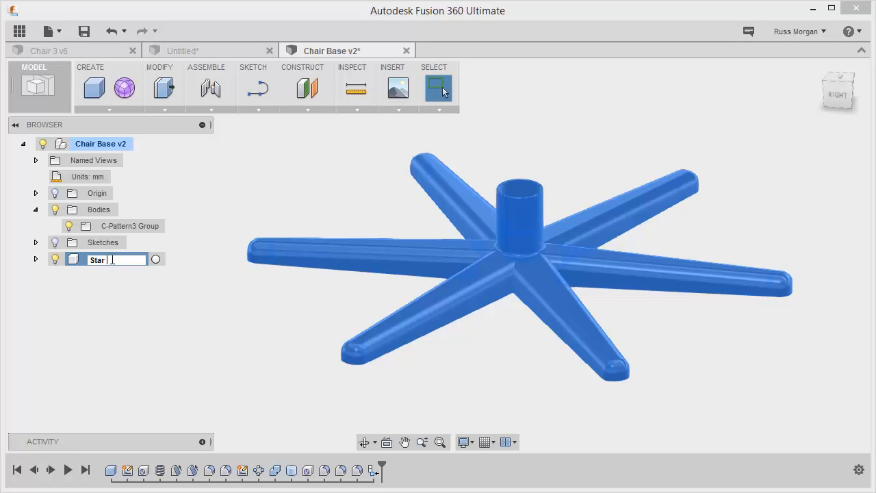
{"action": "type", "text": "Base"}
{"action": "left_click", "coordinate": [159, 301]}
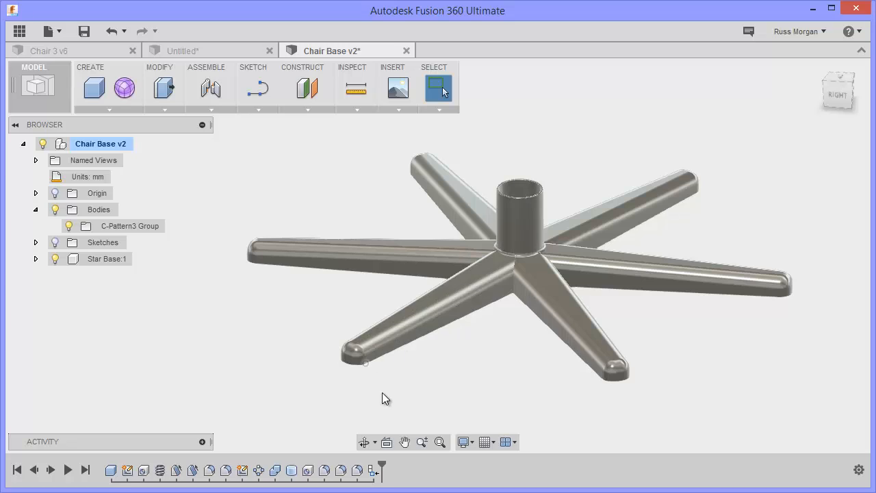